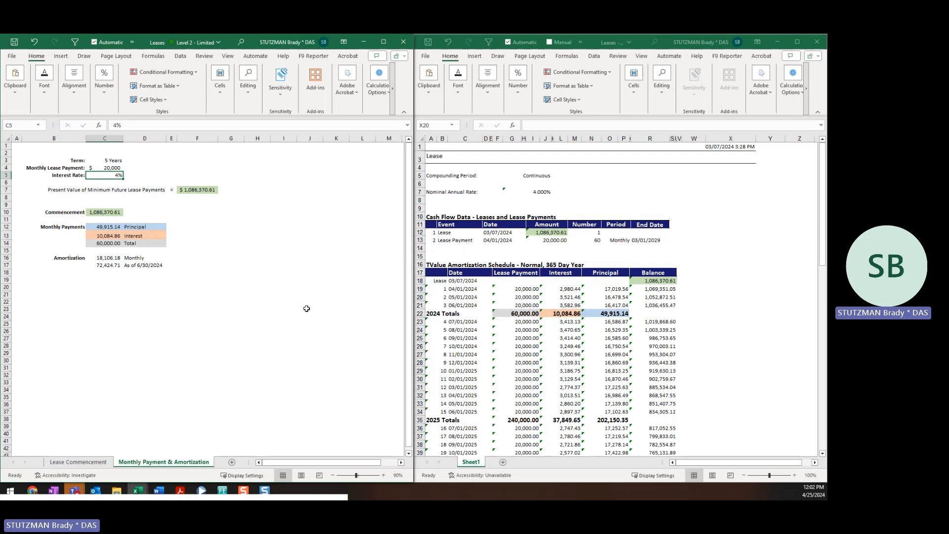
Examine the opening lease balance and the 2024 totals for payment, interest and principal in the amortization schedule.
click(697, 270)
click(699, 258)
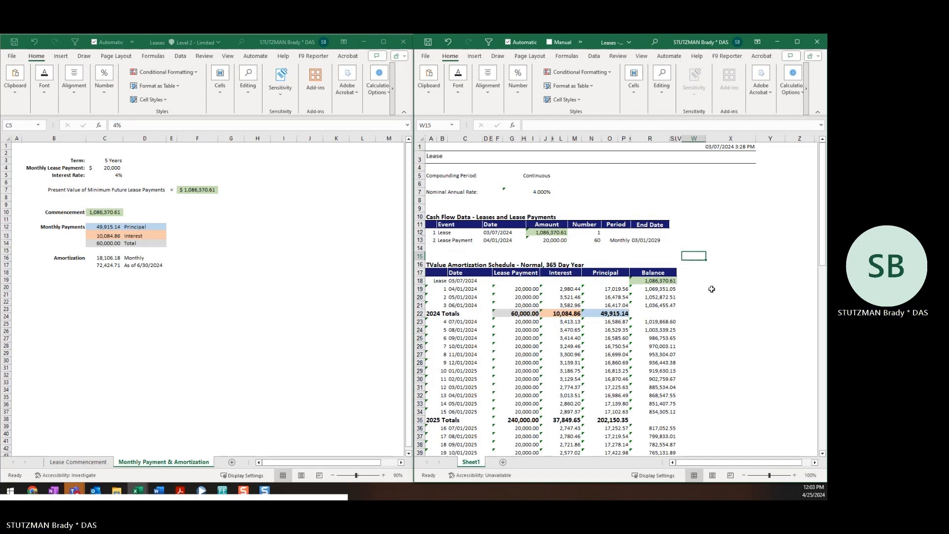
click(653, 281)
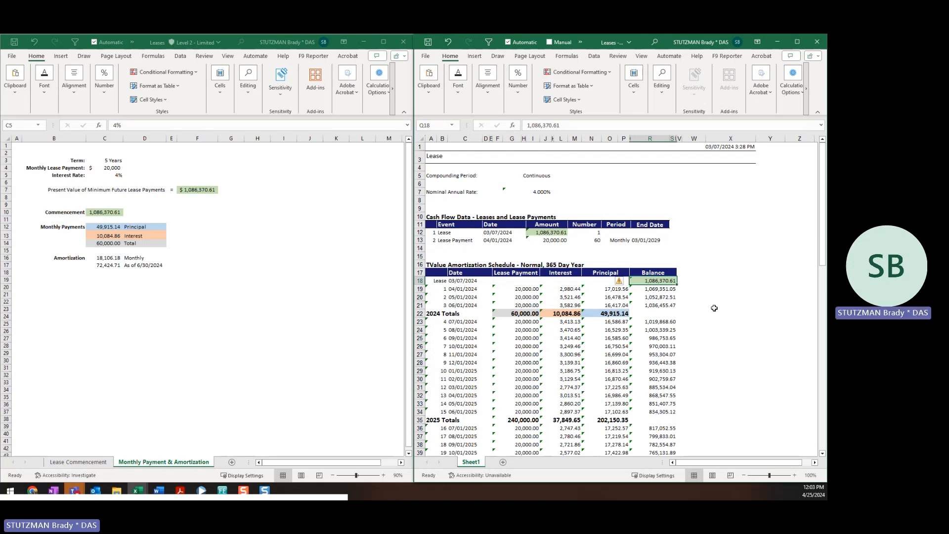
click(524, 313)
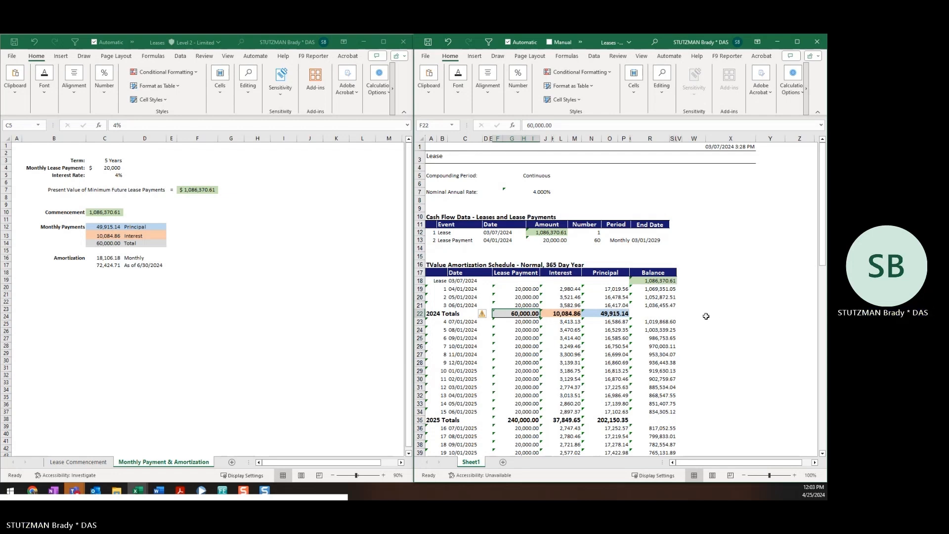
click(568, 312)
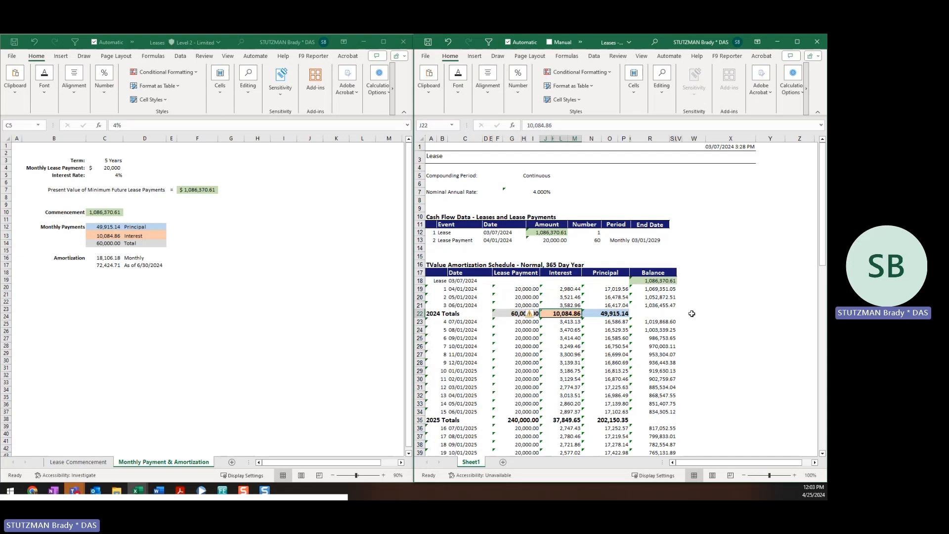
click(615, 313)
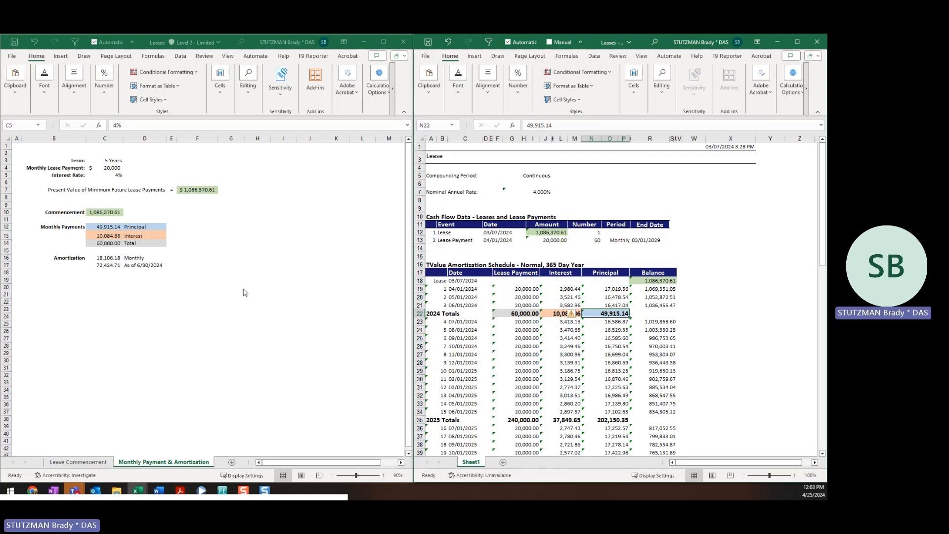
Examine the formulas behind the monthly amortization and the amortization as of 6/30/2024.
click(110, 259)
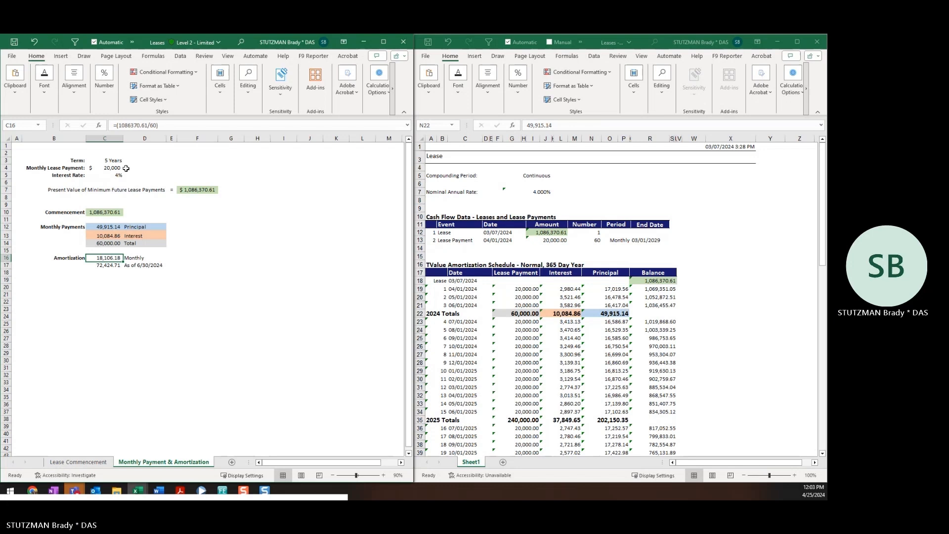
click(125, 125)
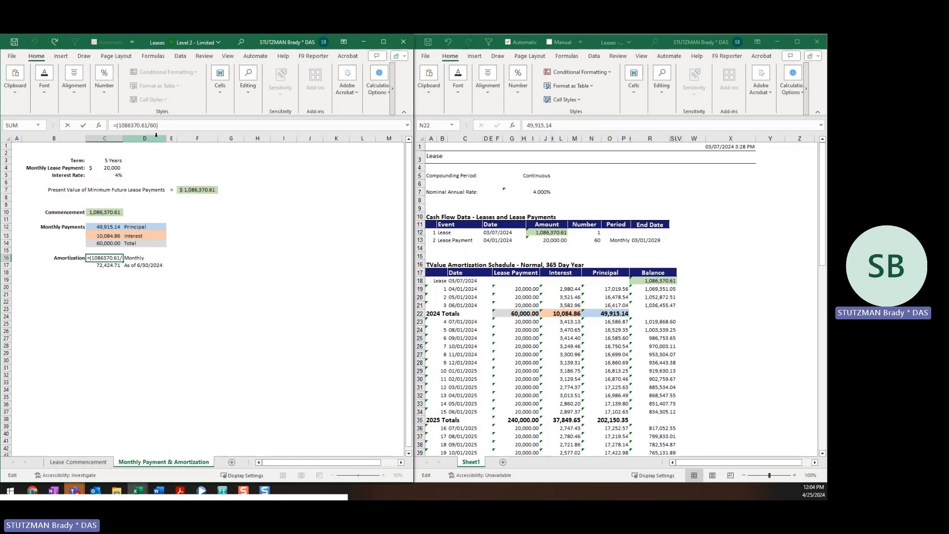
key(ctrl+Return)
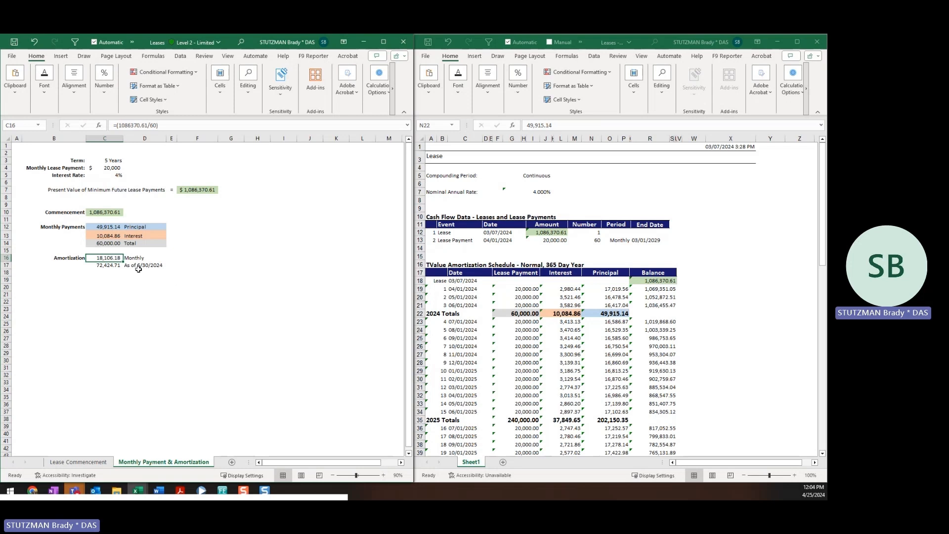
click(110, 266)
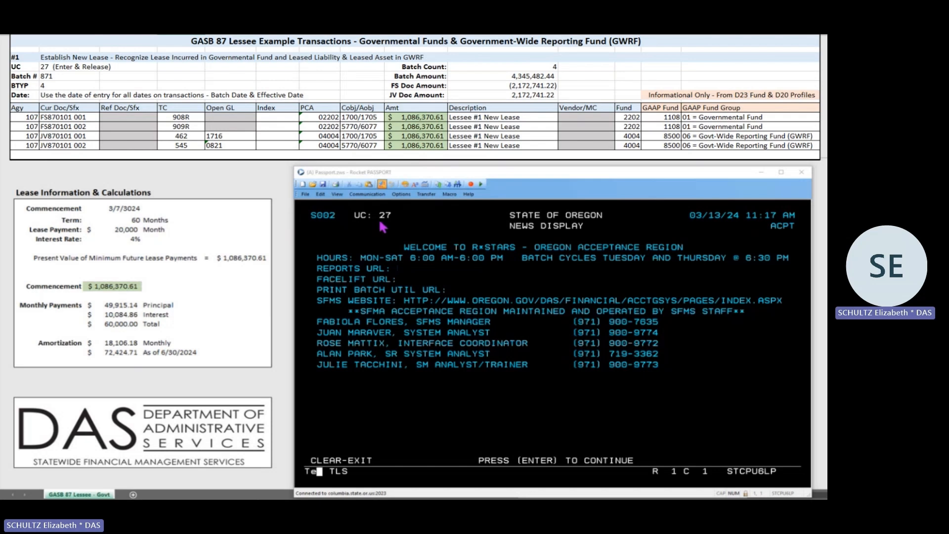
Leave the news display and link to screen 500 for batch header entry.
click(485, 313)
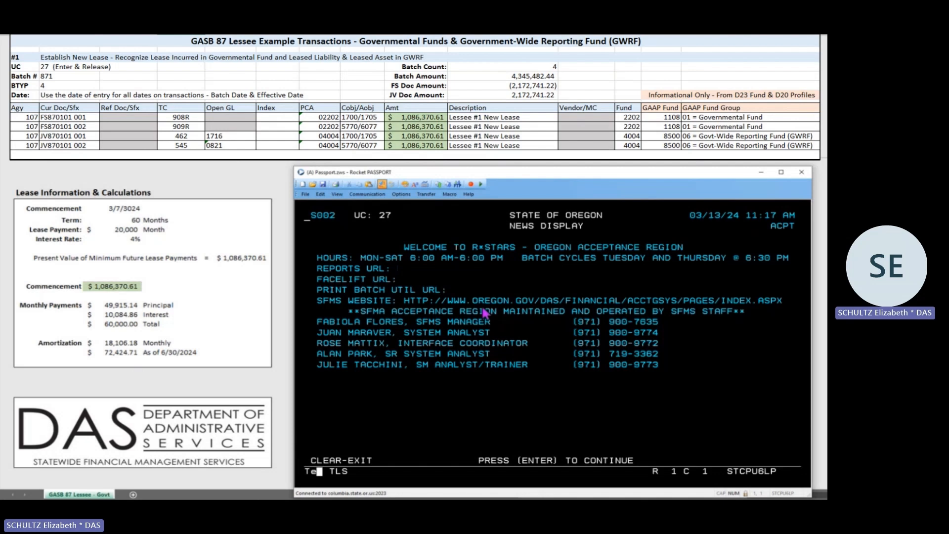
key(Return)
text(500)
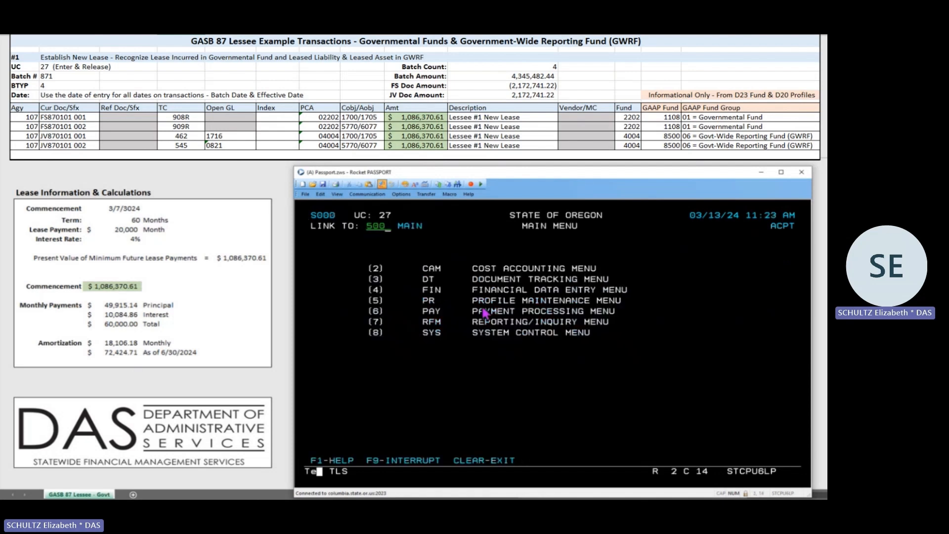
key(Return)
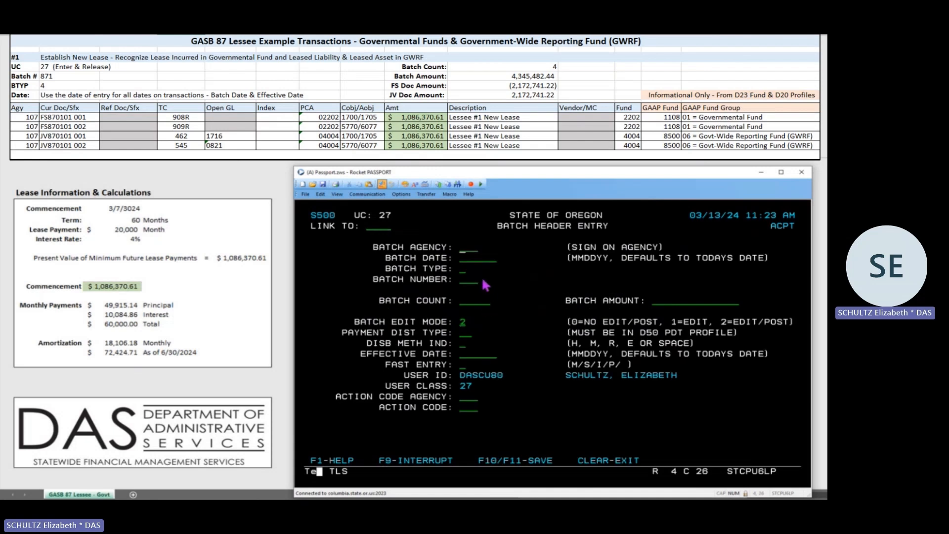
Fill in the batch header with agency 107, batch type 4 and batch number 871, and save it.
text(107)
click(460, 273)
text(4)
text(871)
click(491, 464)
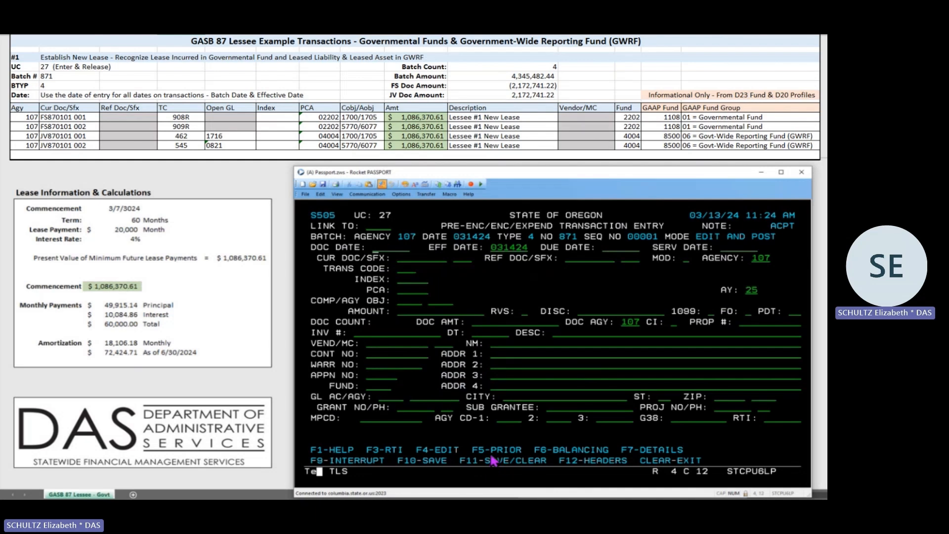
Enter current document FS870101 suffix 001 with transaction code 908 and reversal indicator R.
key(Tab)
click(411, 262)
text(fs870101 0)
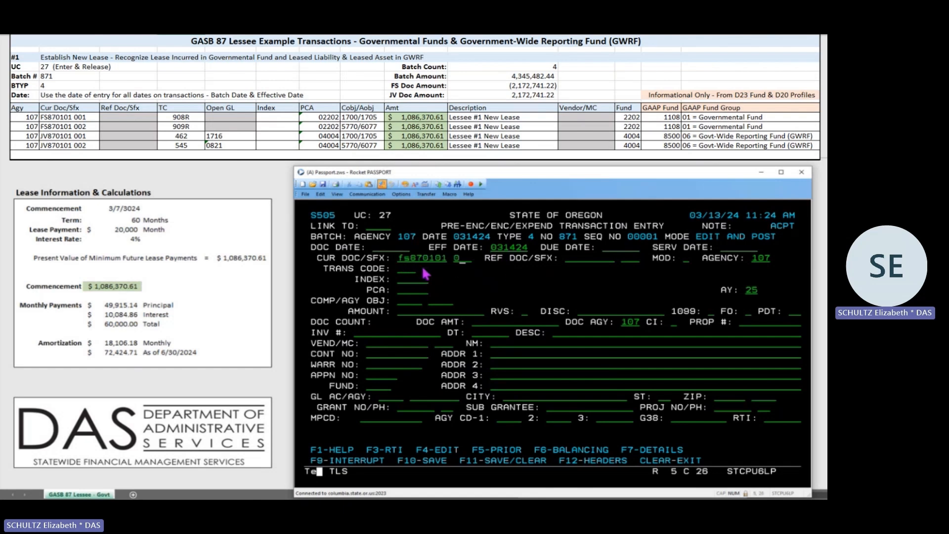
text(01)
click(401, 270)
text(908)
click(524, 314)
text(r)
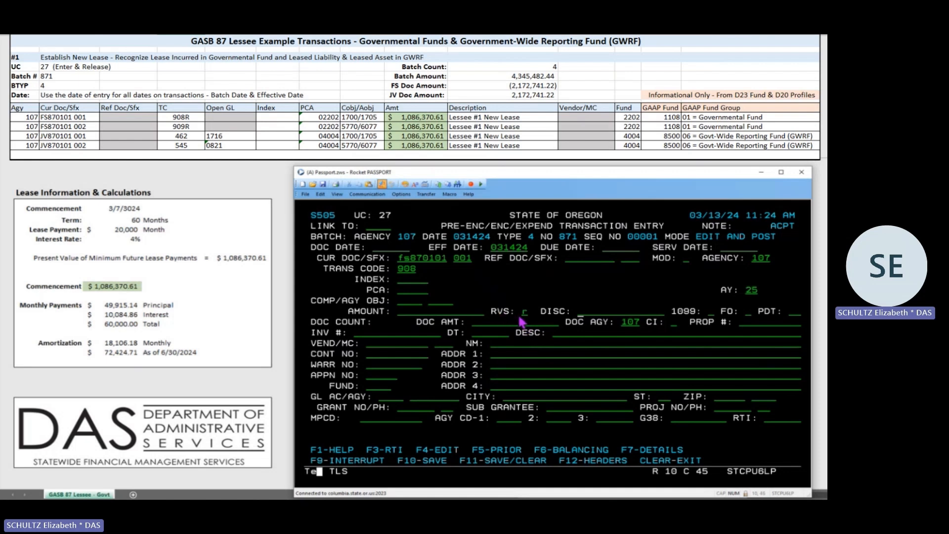
Set the first transaction's PCA to 02202, agency object to 1705 and amount to 1086370.61.
click(402, 293)
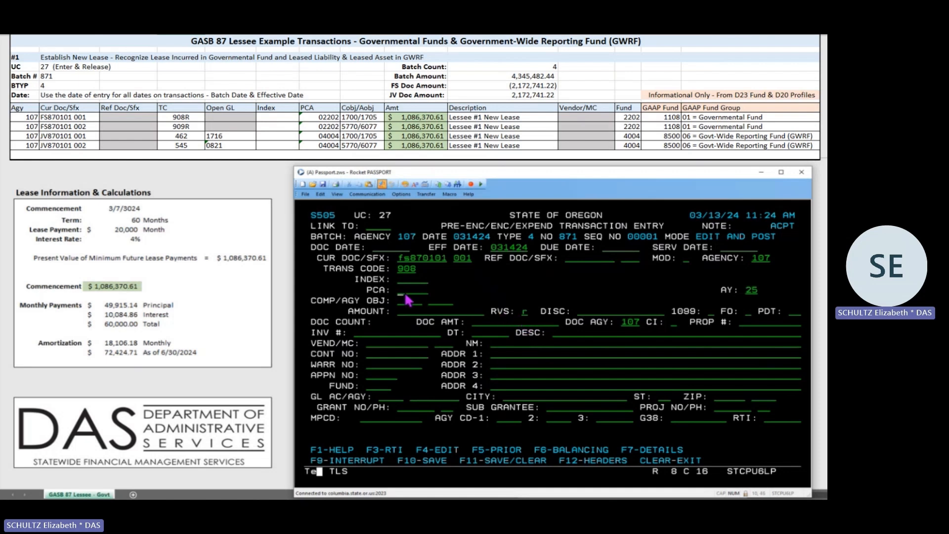
text(02202)
click(432, 302)
text(1705)
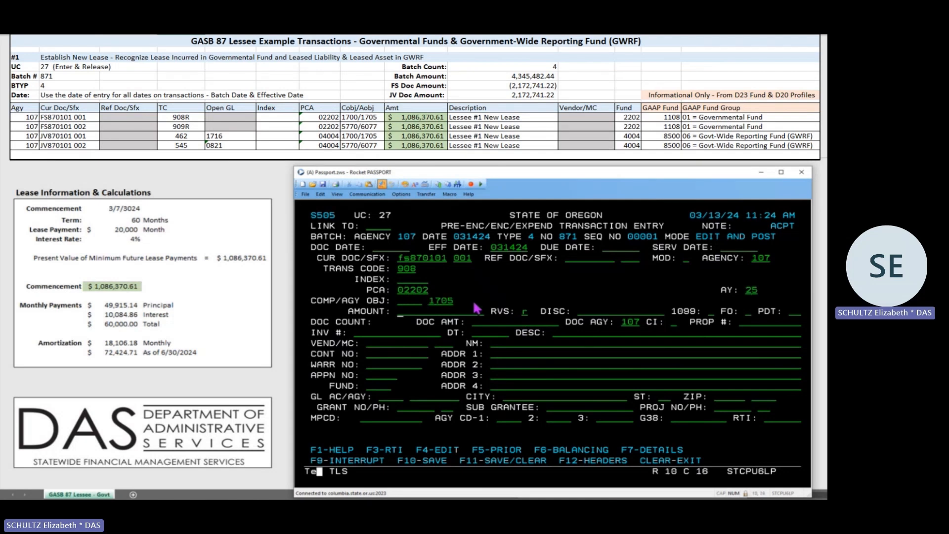
click(401, 317)
text(1086370.61)
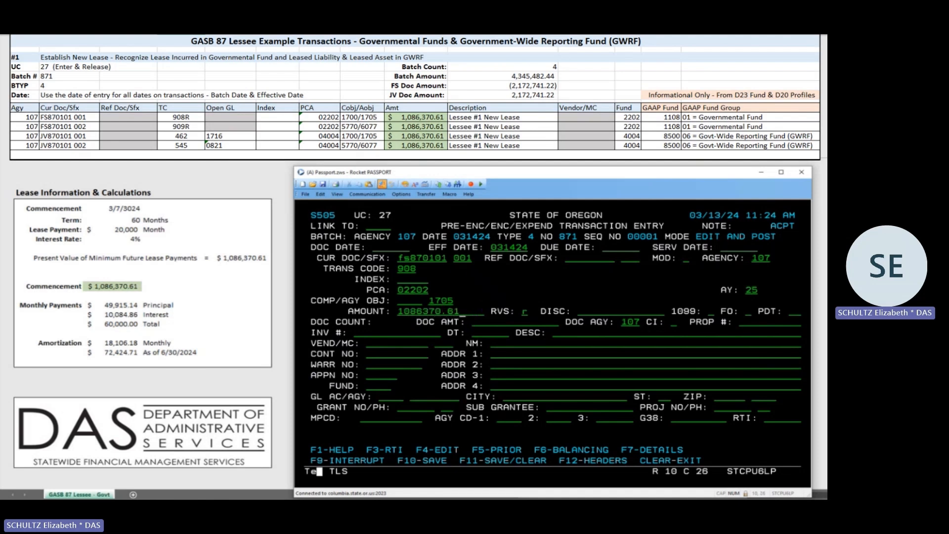
Add document amount -2172741.22 and description "Lessee #1 New Lease", edit-check the transaction and save it.
click(475, 327)
text(-2172741.22)
text(lessee )
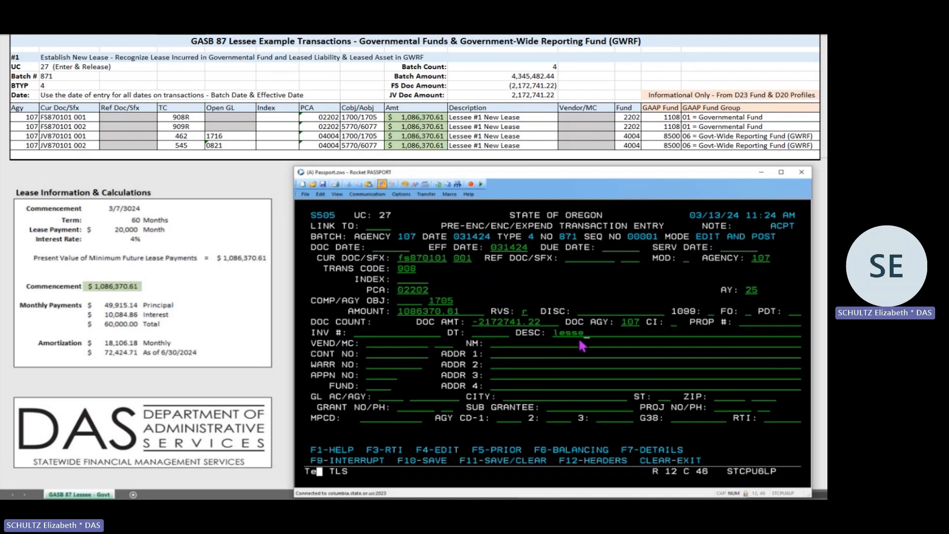
text(#1 New lease)
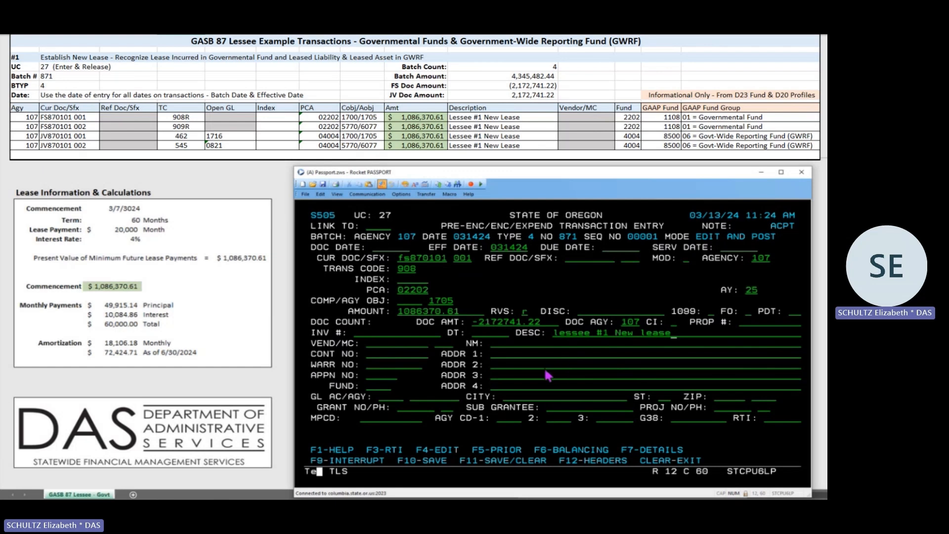
key(F4)
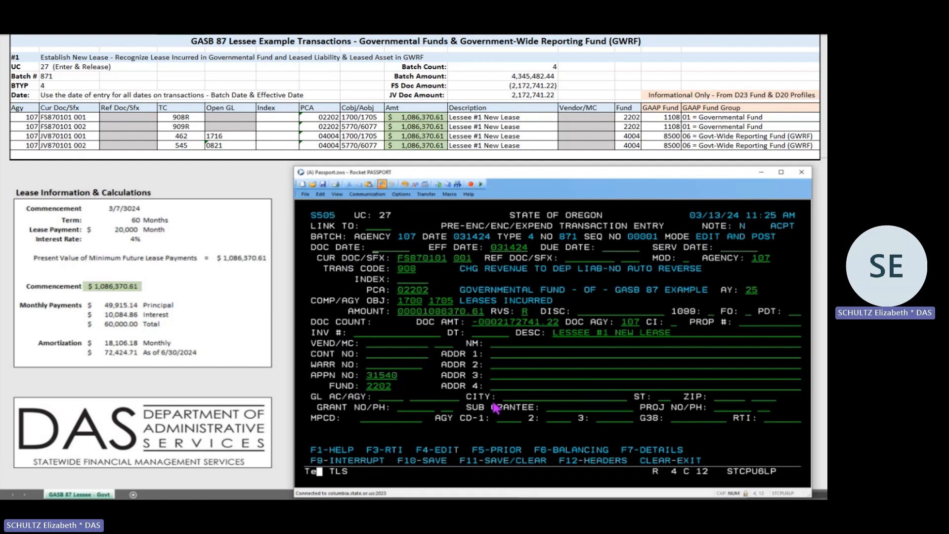
key(Return)
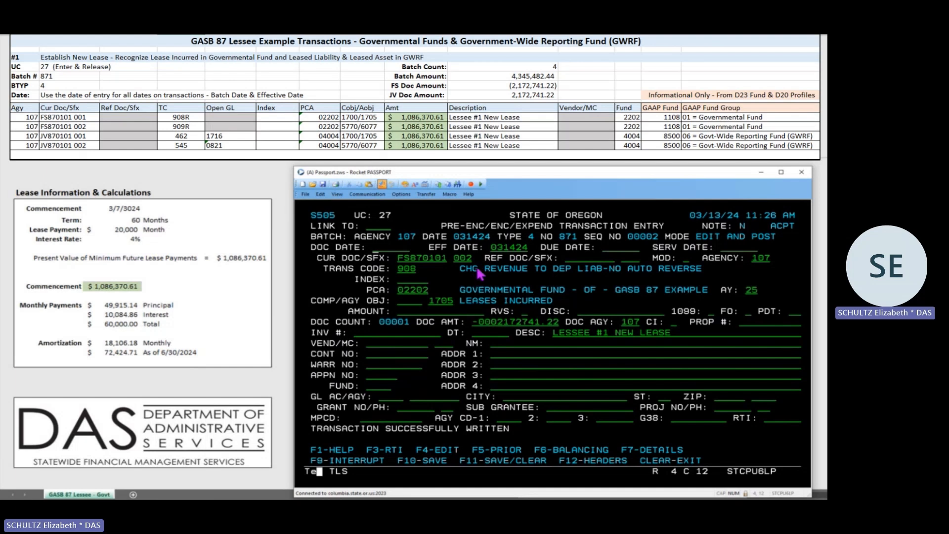
Record FS870101 suffix 002 with transaction code 909, reversal R, agency object 6077 and amount 1086370.61.
click(401, 271)
text(9)
click(525, 313)
text(r)
click(438, 304)
text(6075)
text(7108)
text(6370.61)
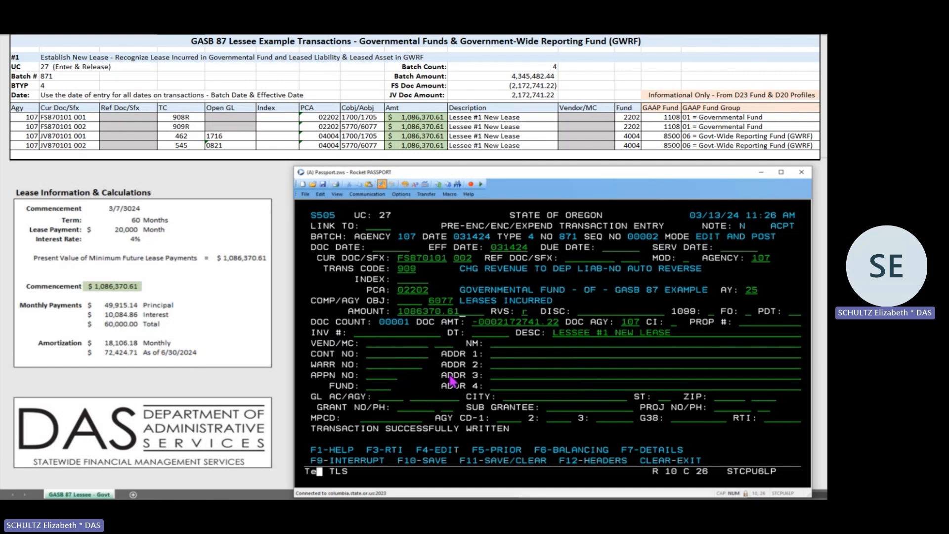
key(Return)
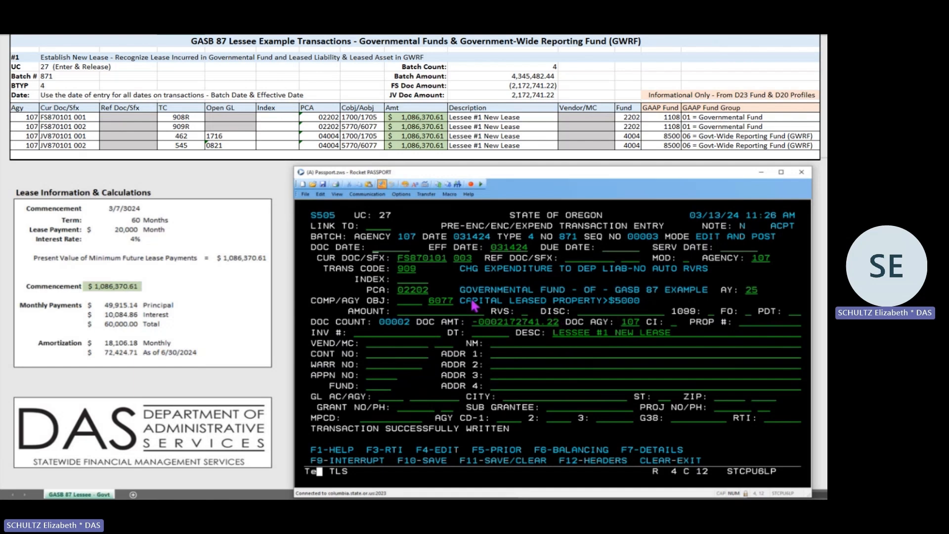
Change the third transaction's current document to JV870101 suffix 001 and its transaction code to 462.
click(399, 258)
text(jv8701011)
click(408, 273)
text(462)
Enter PCA 04404, agency object 1705 and amount 1086370.61 for the JV870101 001 transaction.
click(399, 295)
text(042)
text(404)
click(430, 304)
text(17051)
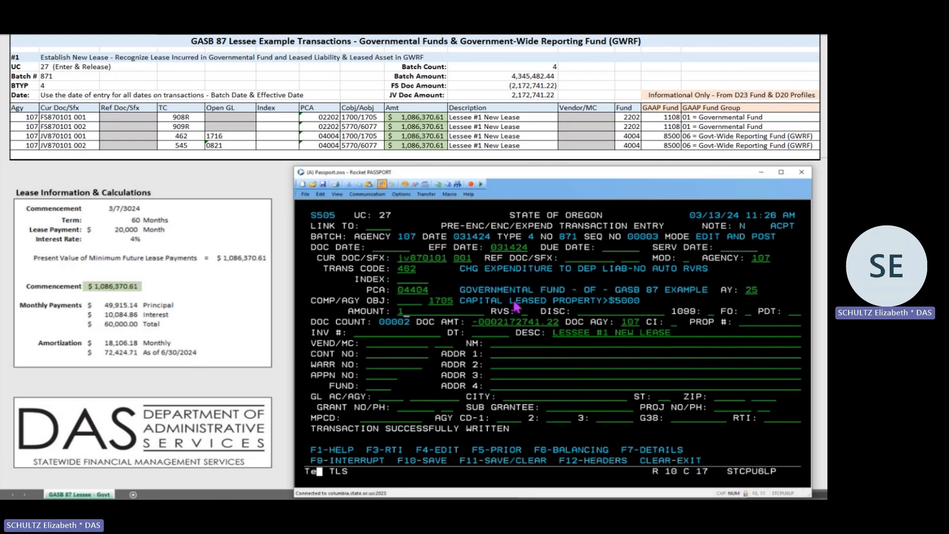
text(086370.61)
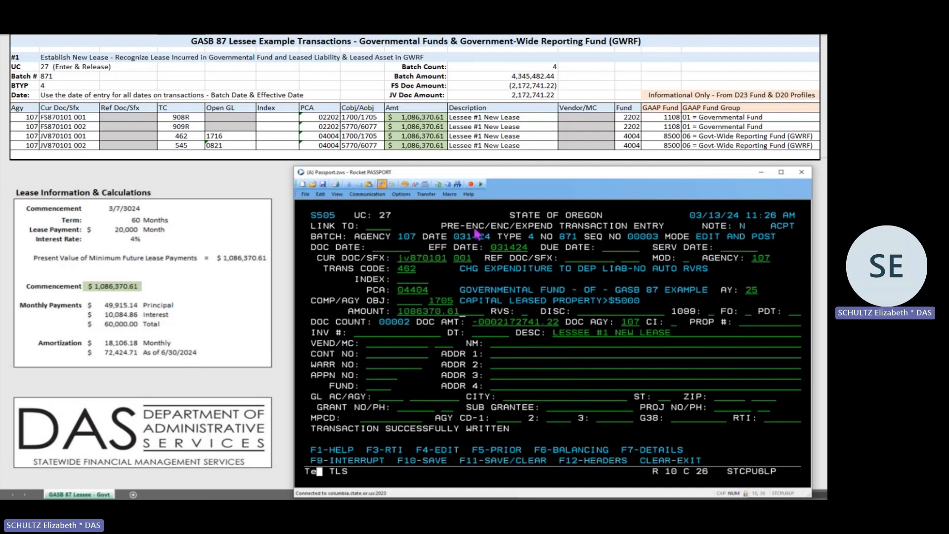
Remove the minus sign from the document amount so it reads 2172741.22, and submit the JV transaction.
click(475, 323)
key(Delete)
click(568, 368)
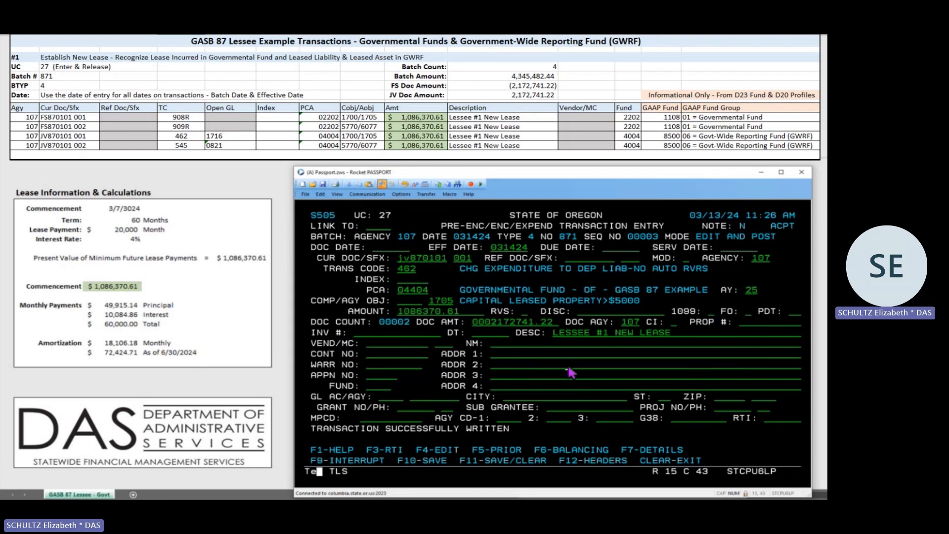
key(Return)
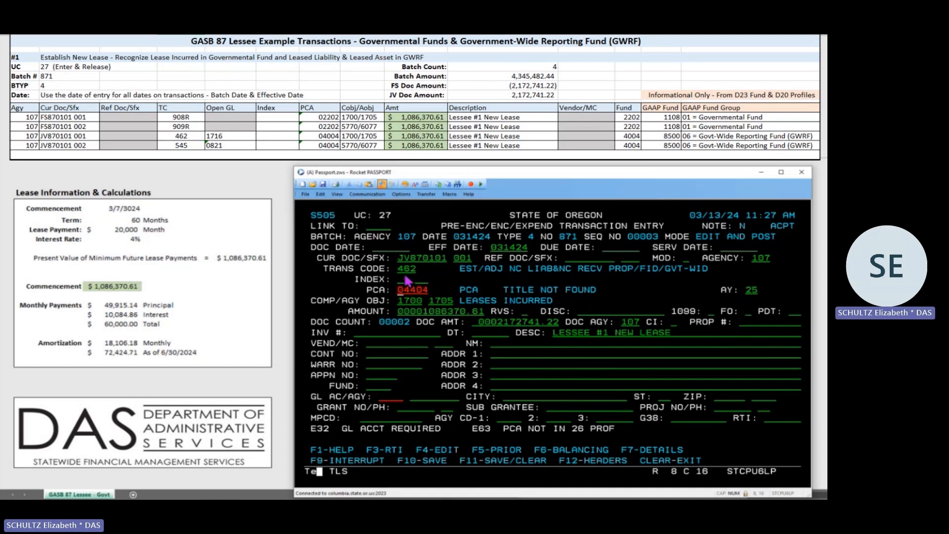
Correct the PCA to 04004, set the GL account to 1716 and save the transaction.
click(412, 292)
text(0)
click(384, 399)
text(1716)
key(Return)
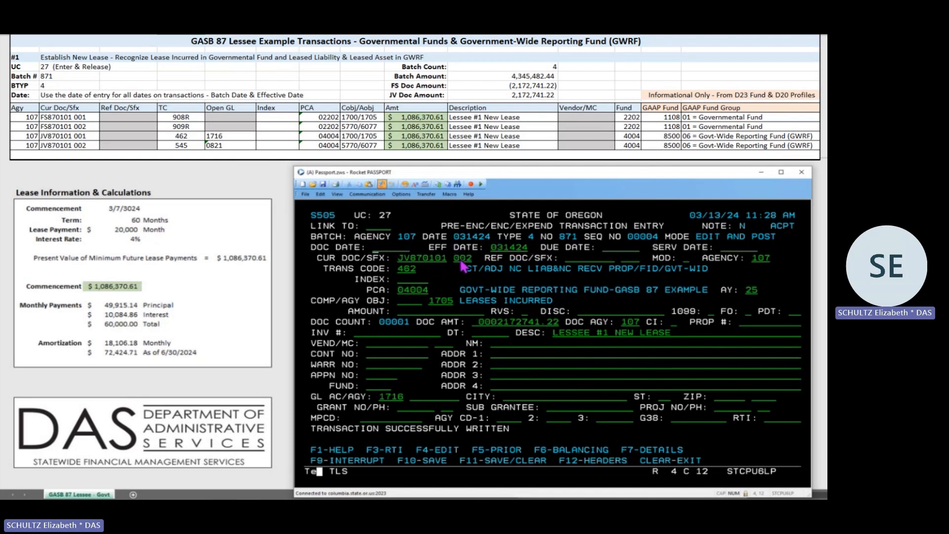
Record JV870101 suffix 002 with transaction code 545, agency object 6077, amount 1086370.61 and GL account 0821.
click(400, 271)
text(545)
click(435, 303)
text(60771086370)
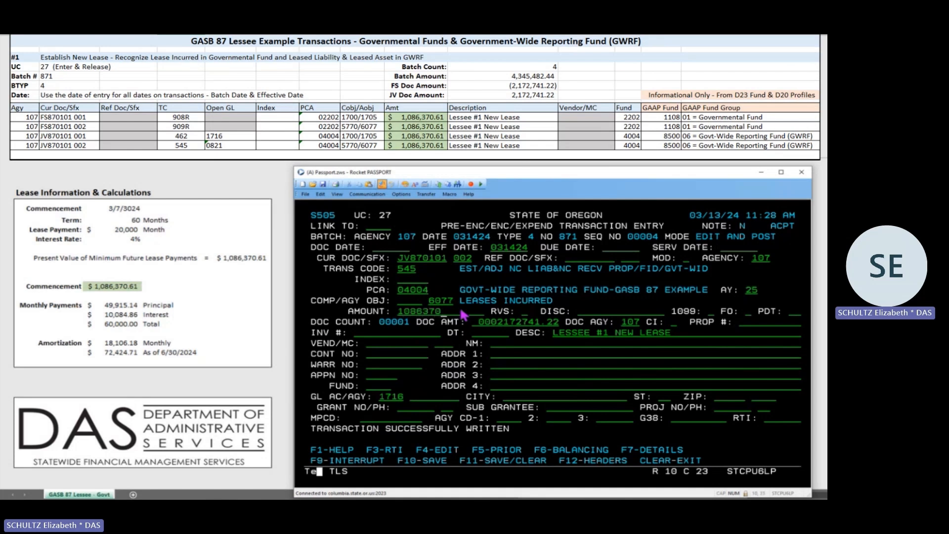
text(.61)
click(383, 400)
text(0821)
key(Return)
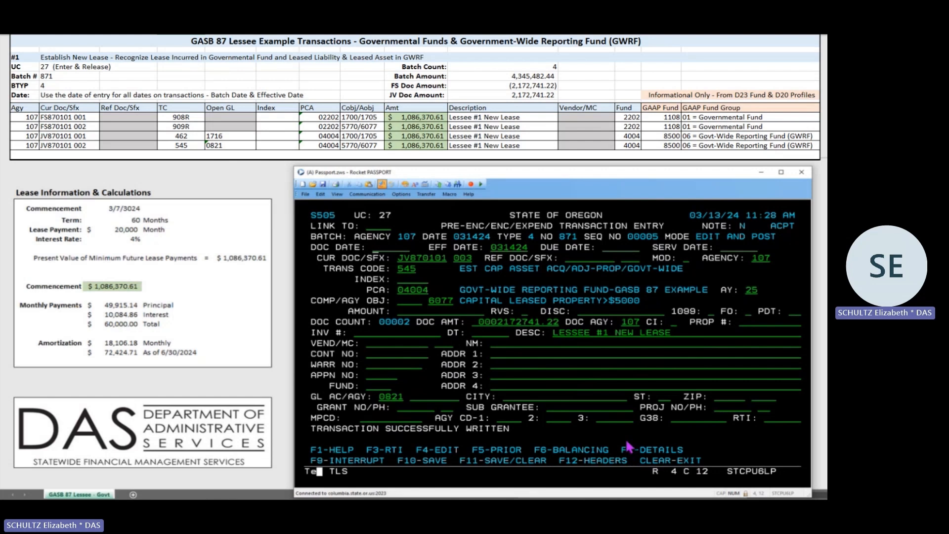
Open the view of batch 871 with its recorded transactions and run batch balancing.
click(592, 315)
key(F6)
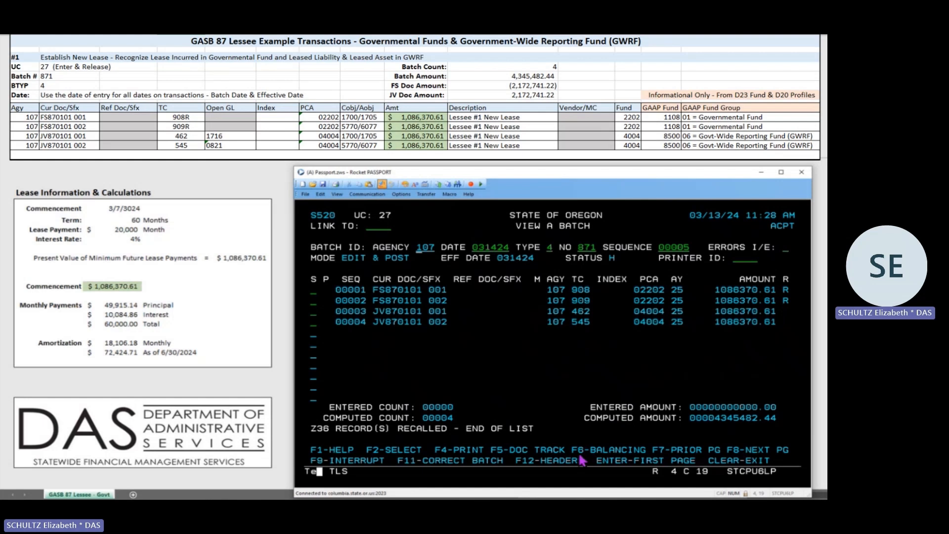
click(463, 314)
key(F6)
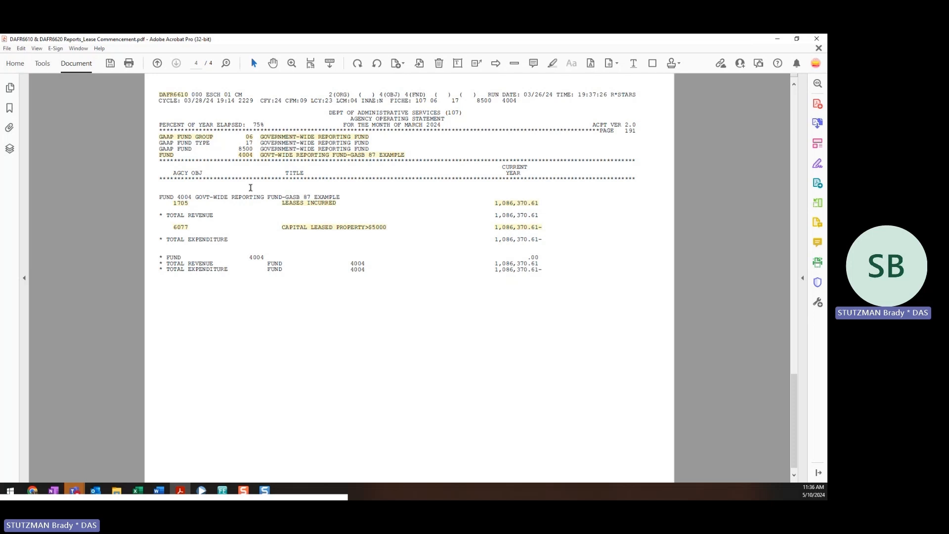
Examine the leases incurred lines in the DAFR6610 agency operating statements for funds 4004 and 2202.
click(182, 203)
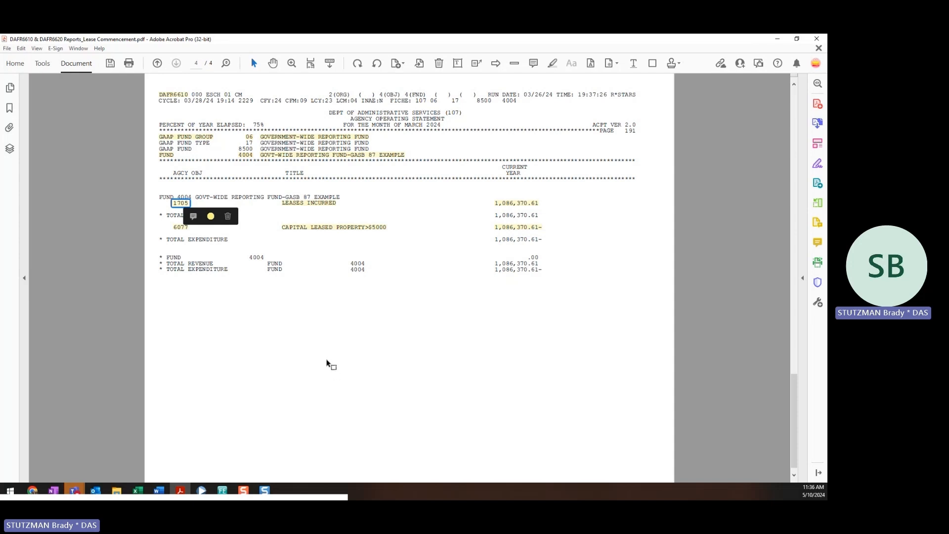
scroll(343, 370, up, 3)
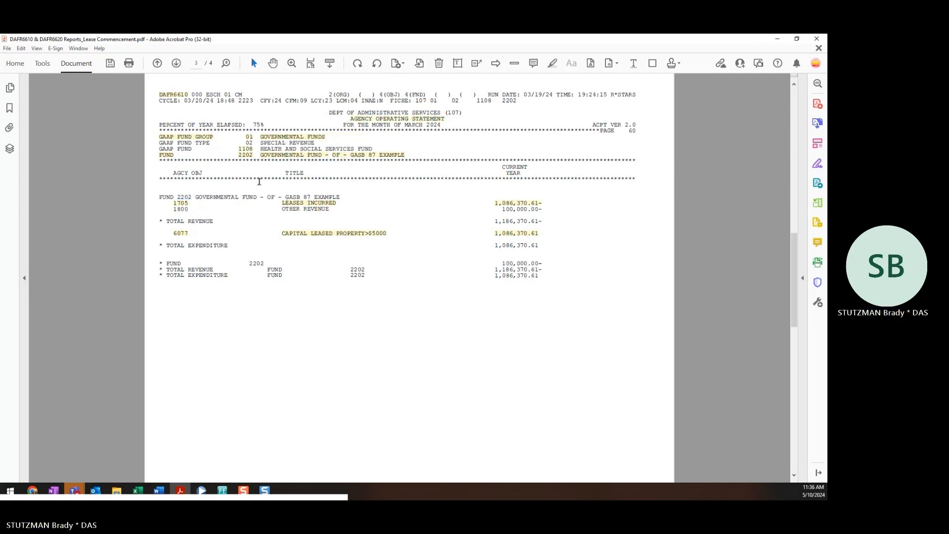
Examine the GAAP fund, leases incurred and capital leased property entries in the DAFR6610 operating statement for fund 2202.
click(249, 150)
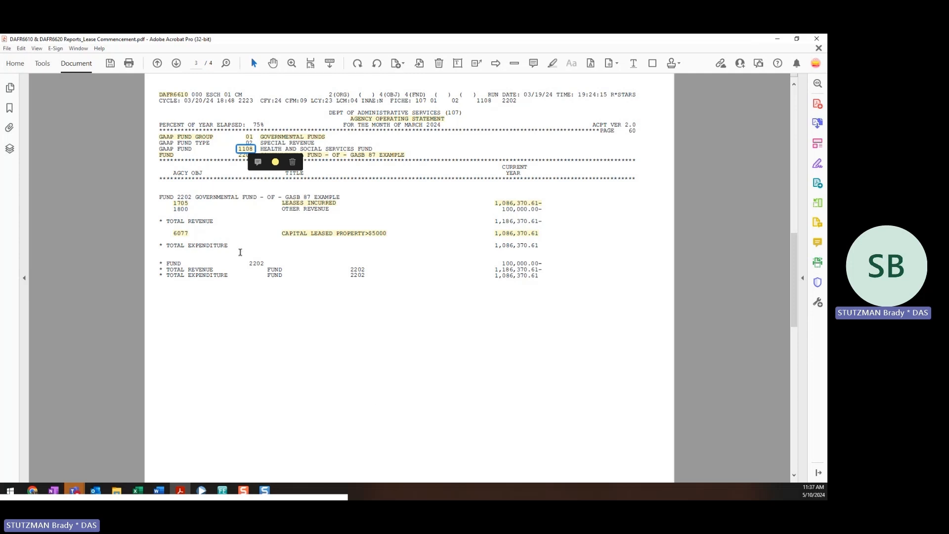
click(182, 204)
click(181, 233)
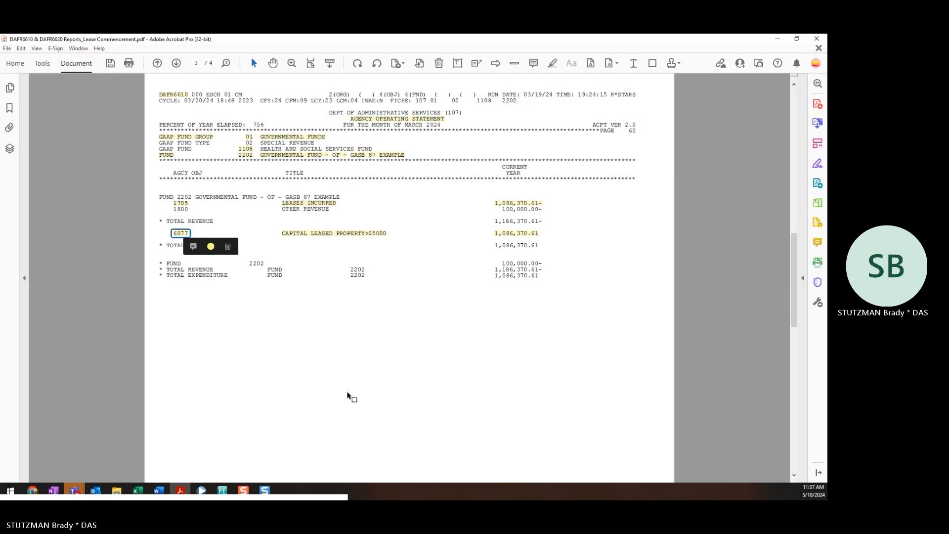
click(416, 357)
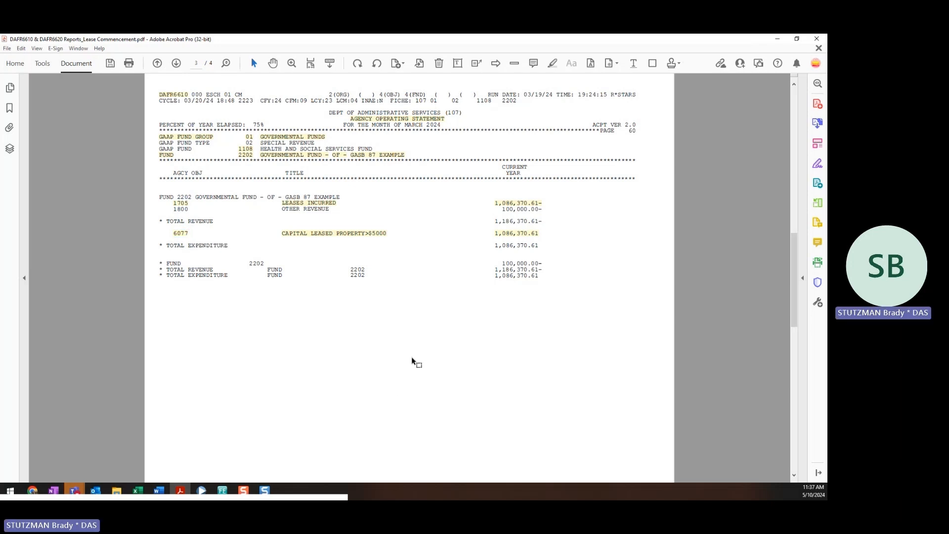
Return to the DAFR6620 agency balance sheet for fund 4004 and examine the leased equipment and noncurrent lease obligations accounts.
key(Page_Up)
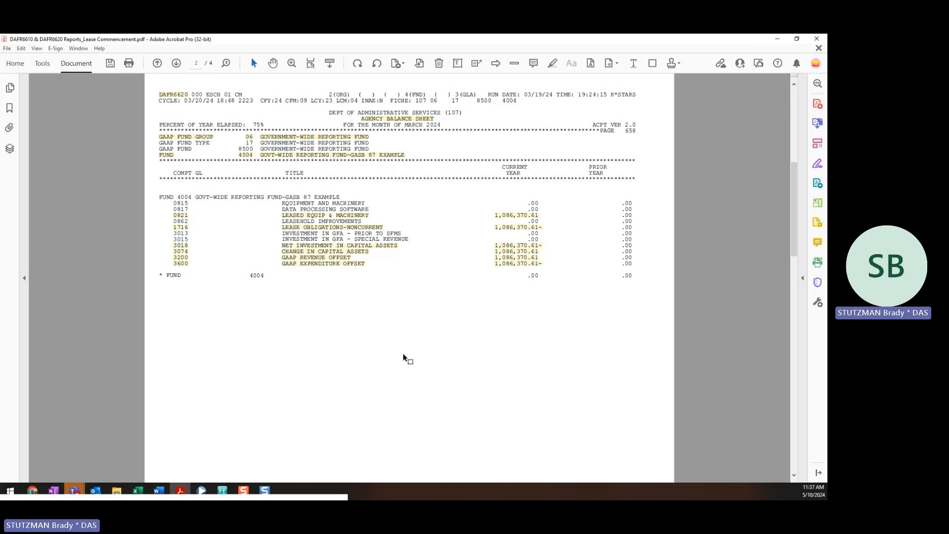
click(187, 215)
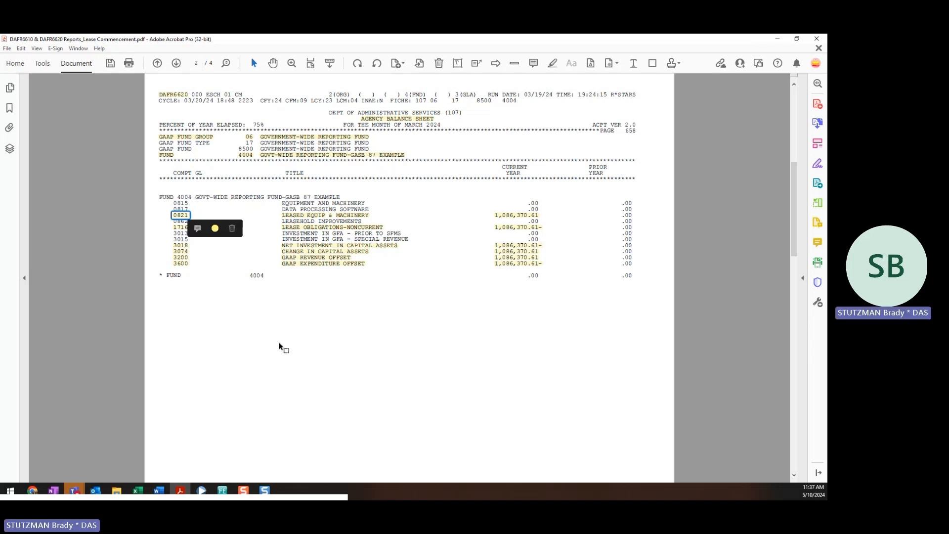
click(181, 227)
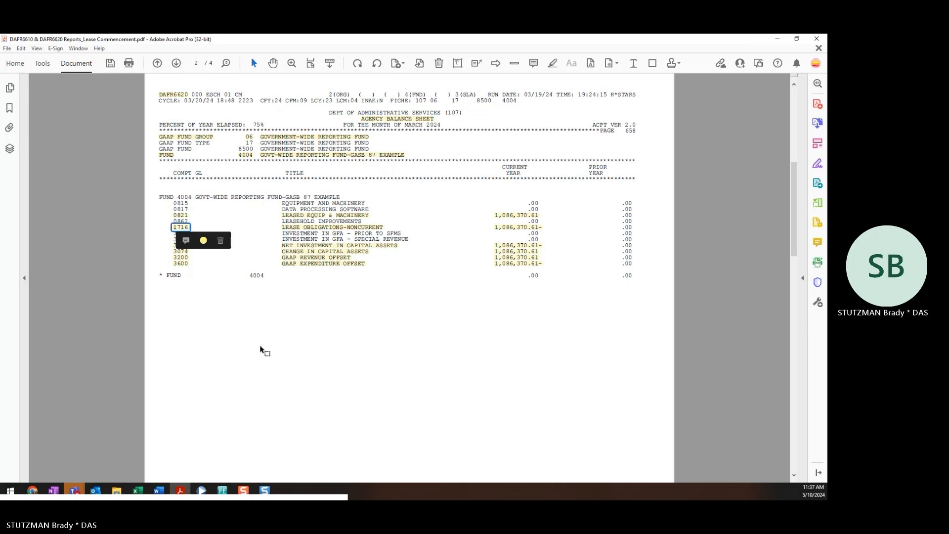